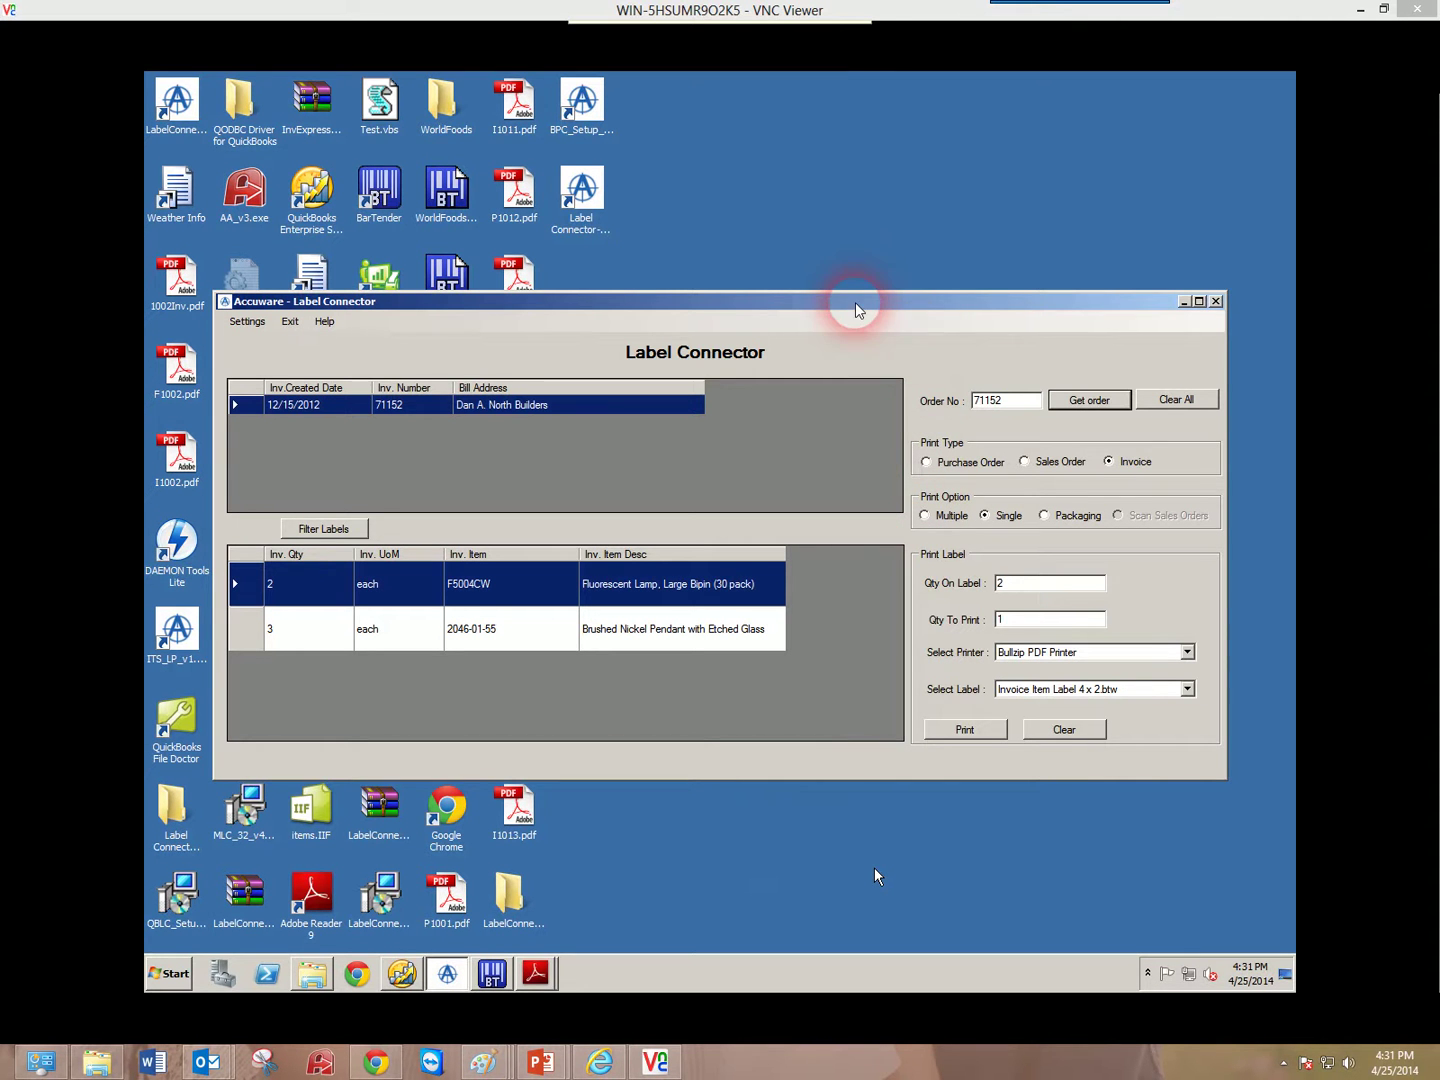
Check the item quantities on QuickBooks invoice 71152, then return to the connector
{"action": "left_click_drag", "start_coordinate": [856, 309], "coordinate": [862, 233]}
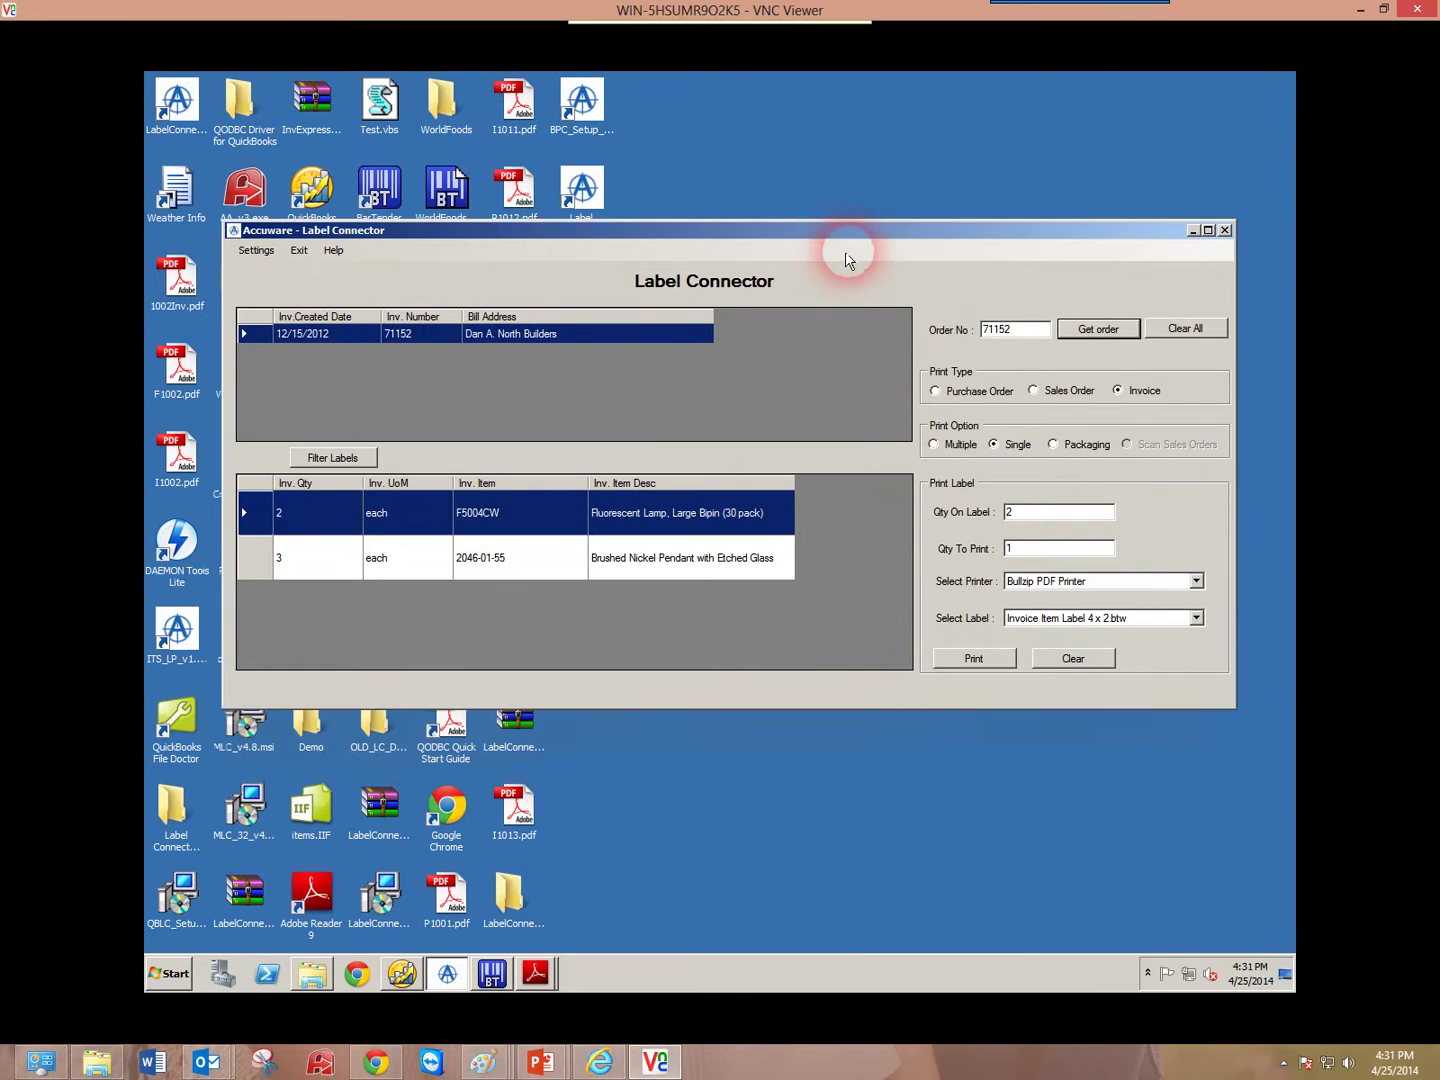
{"action": "left_click_drag", "start_coordinate": [847, 255], "coordinate": [818, 249]}
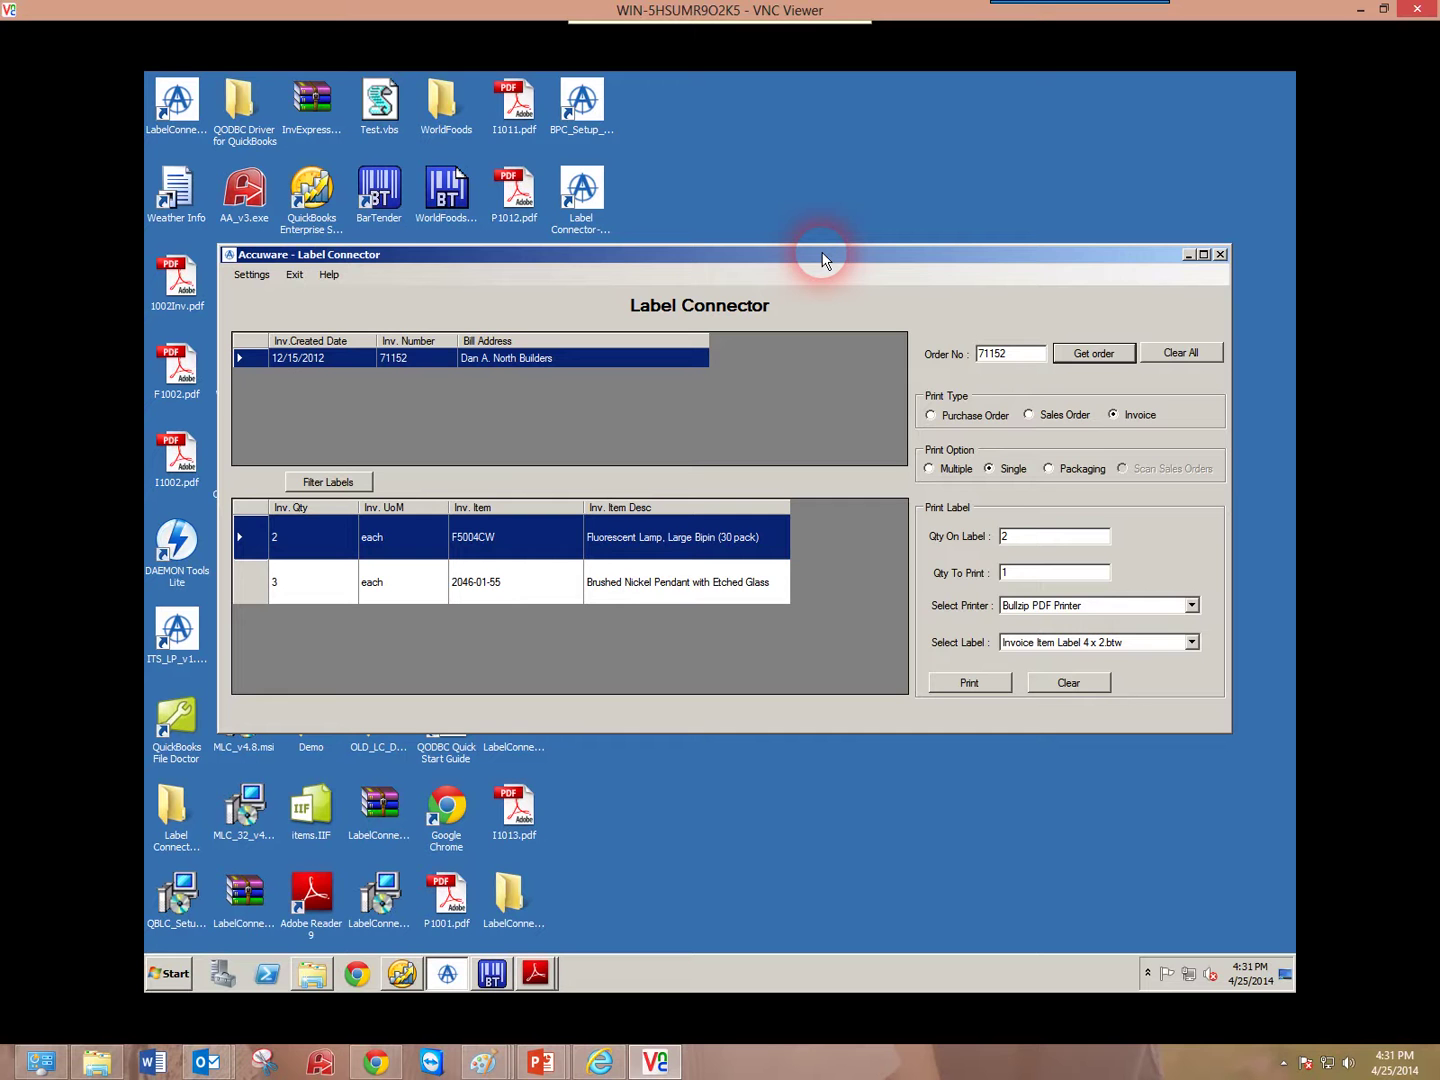
{"action": "left_click", "coordinate": [400, 976]}
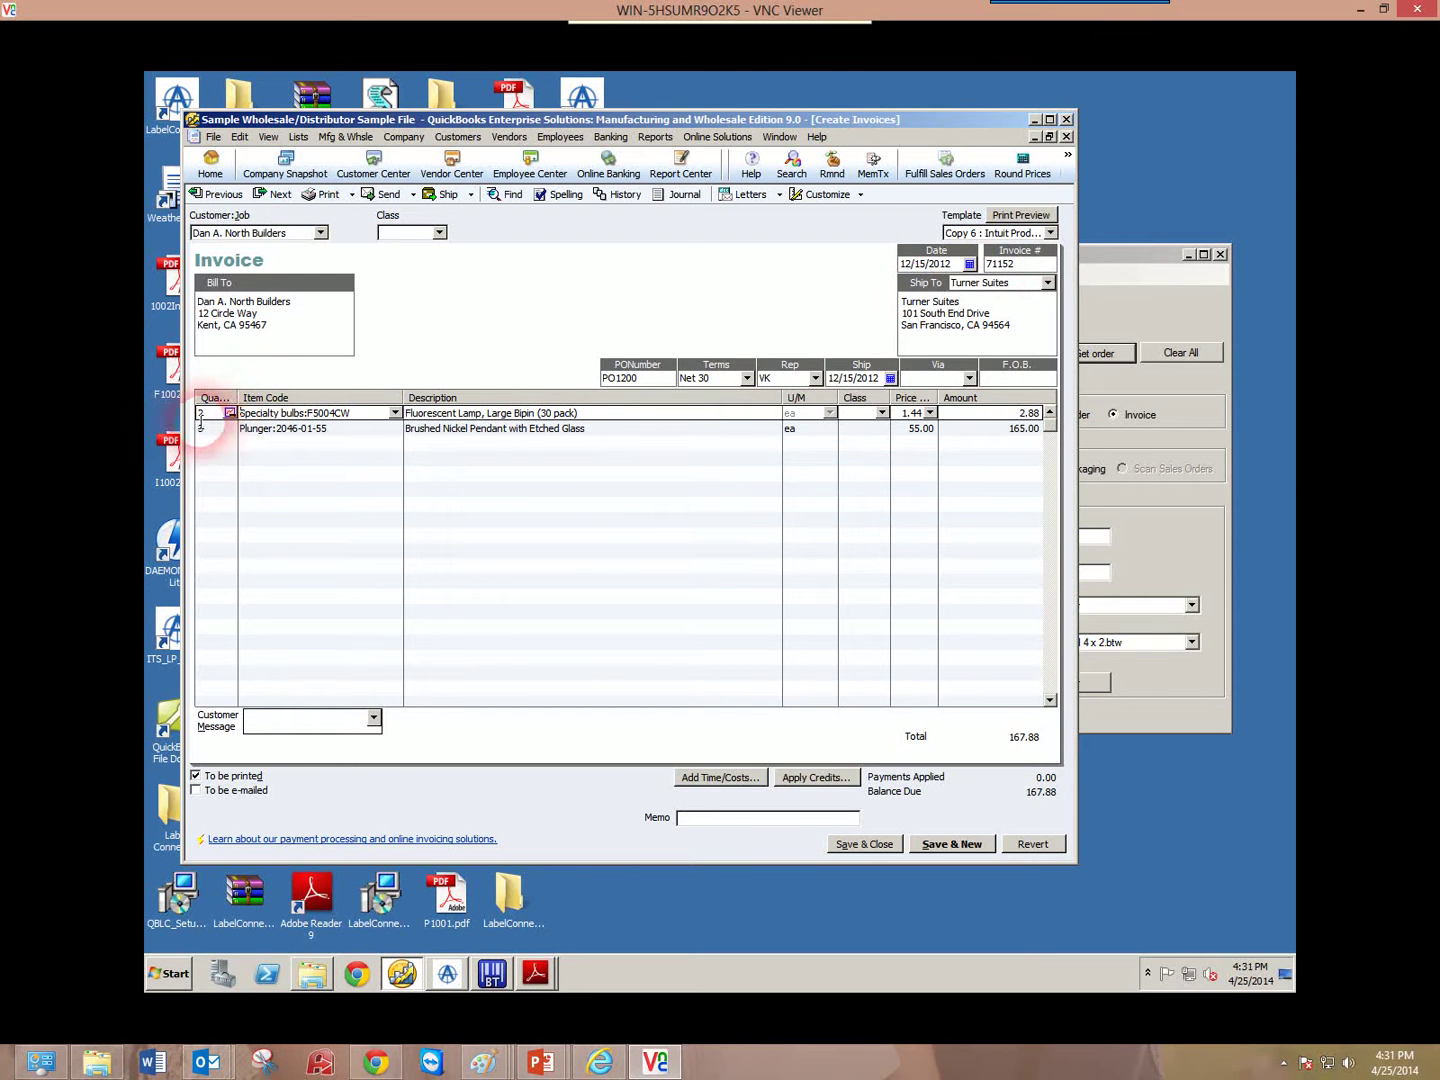
{"action": "left_click", "coordinate": [209, 429]}
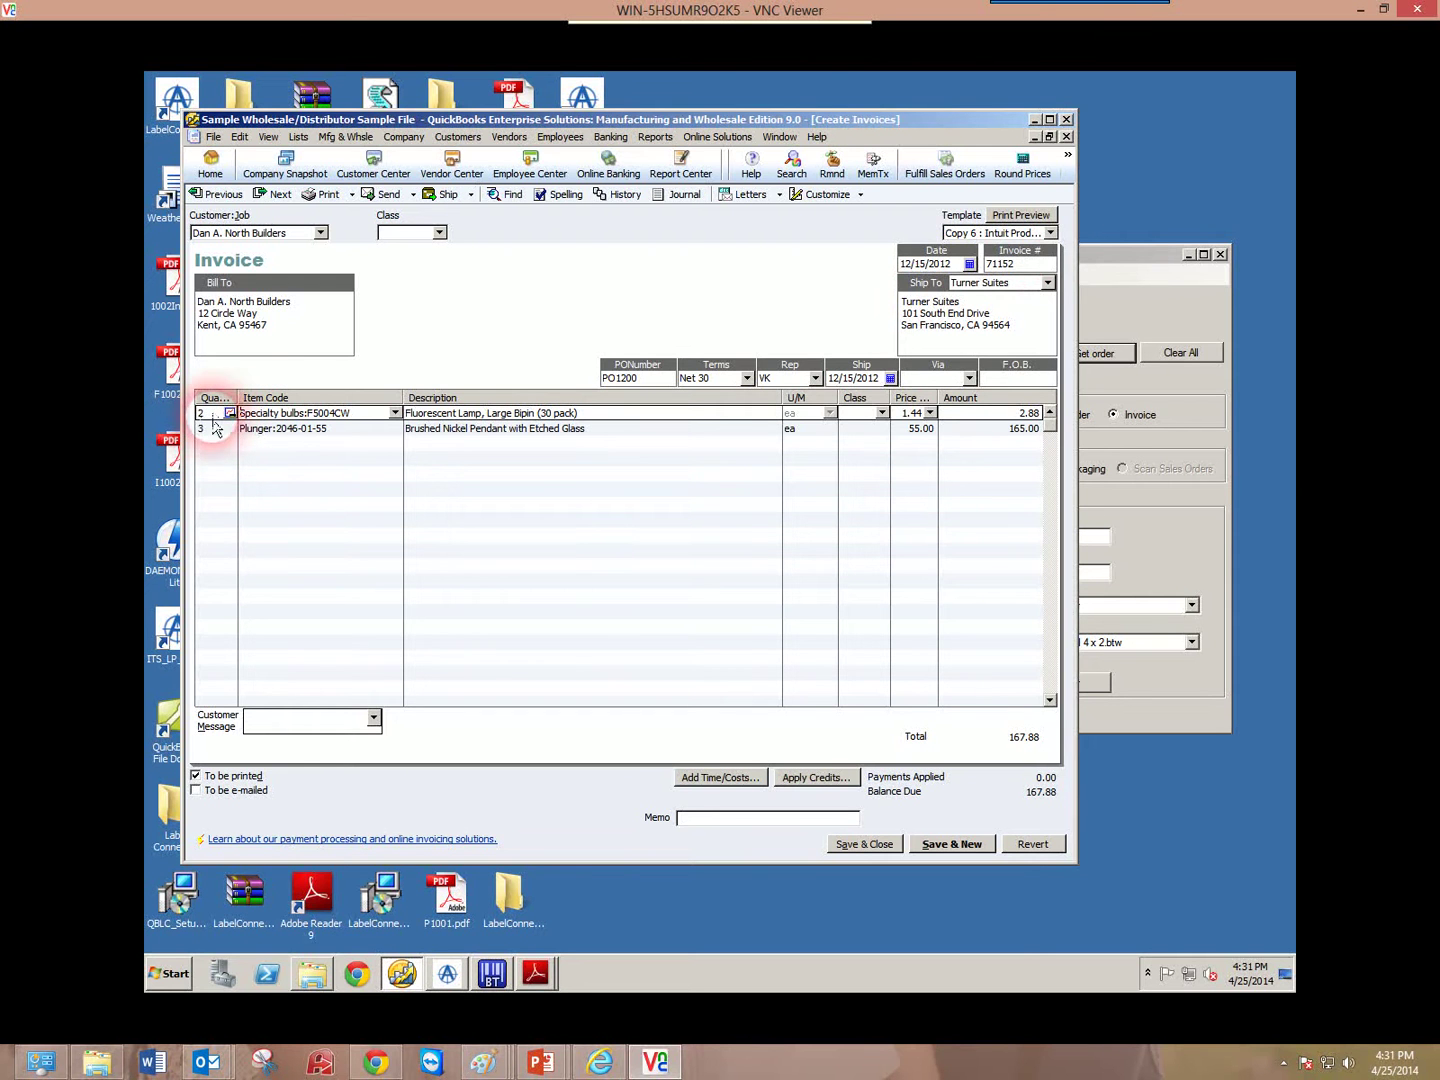
{"action": "left_click", "coordinate": [1034, 120]}
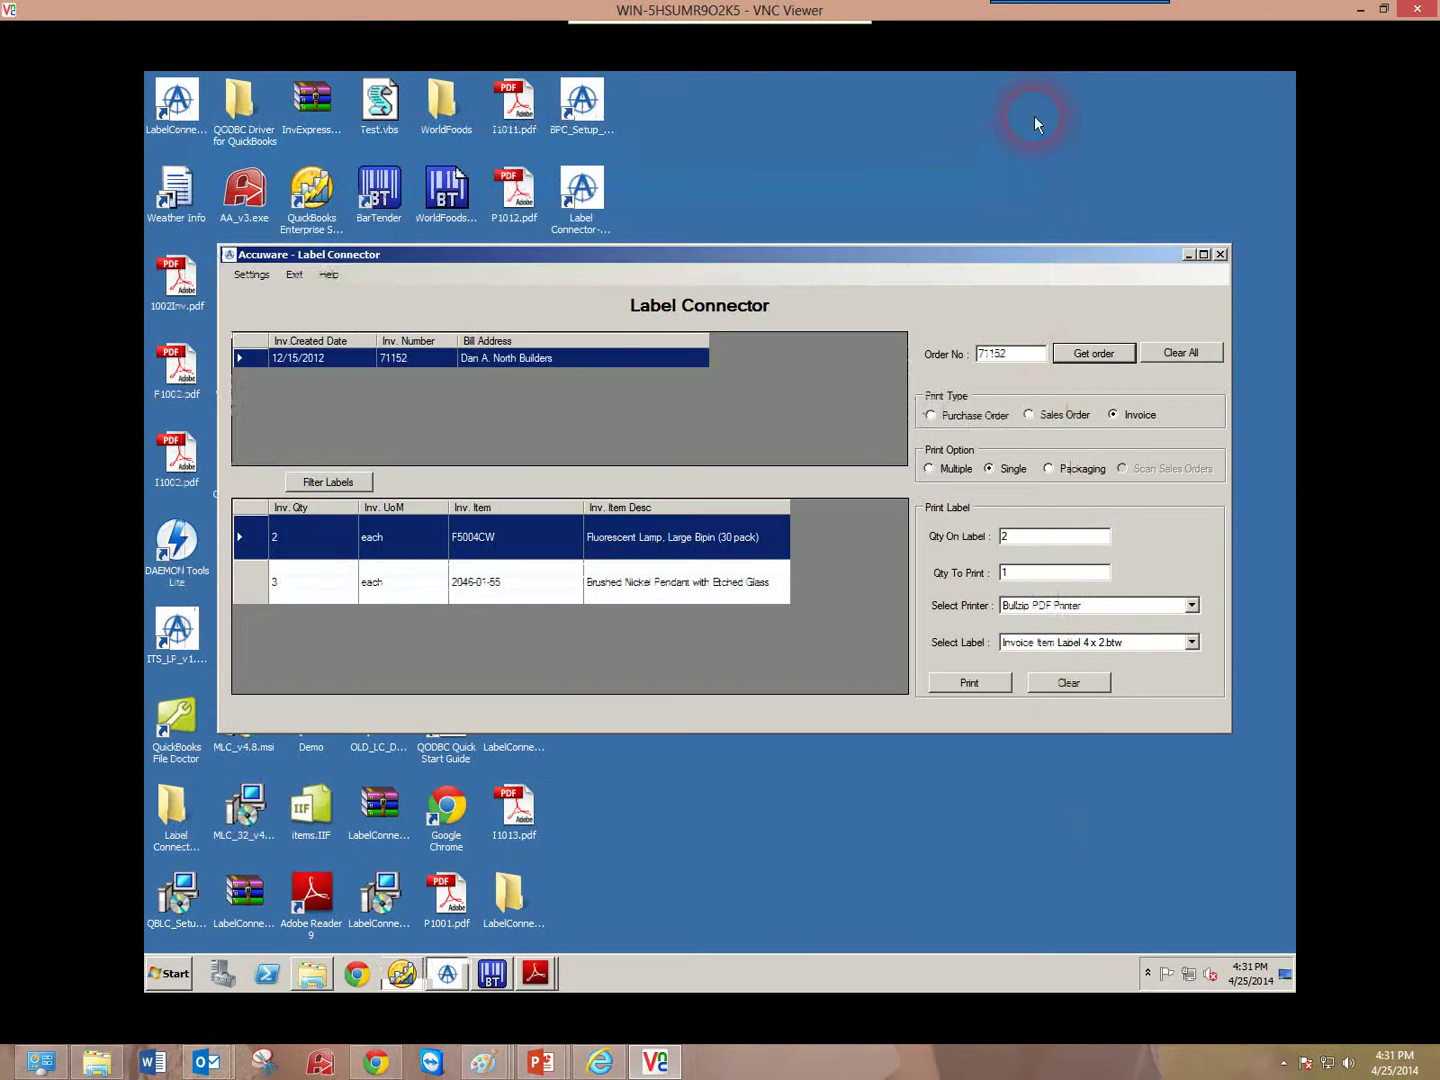
Load invoice 71152 in multiple-item mode, listing both items with quantities 2 and 3
{"action": "left_click", "coordinate": [1086, 355]}
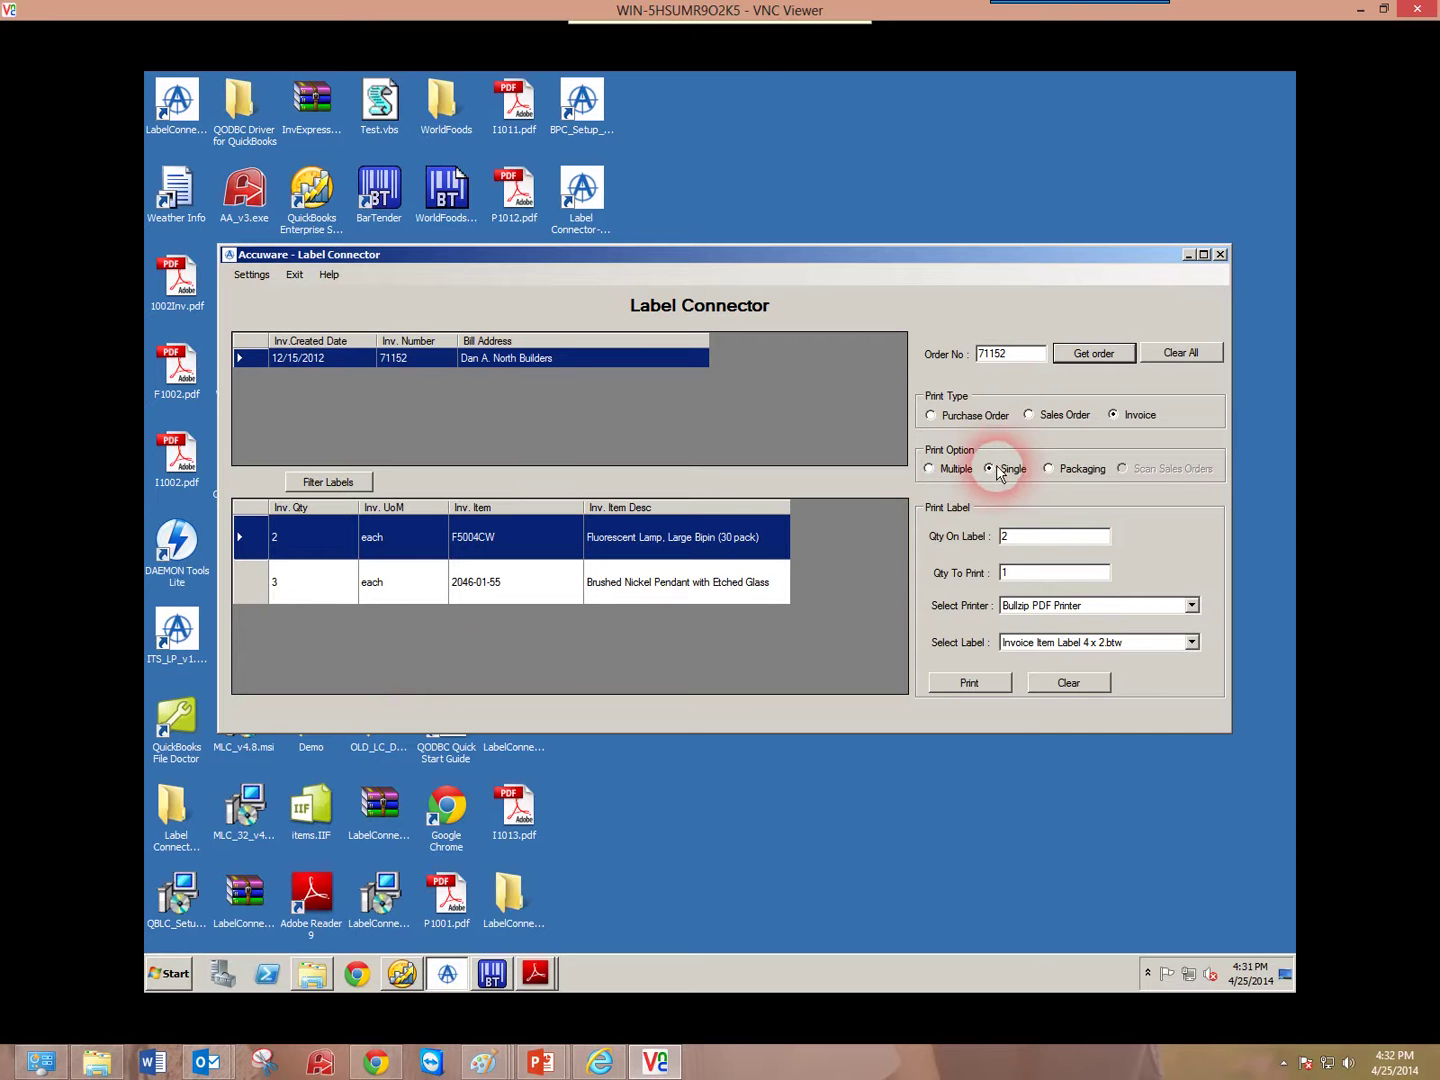
{"action": "left_click", "coordinate": [929, 469]}
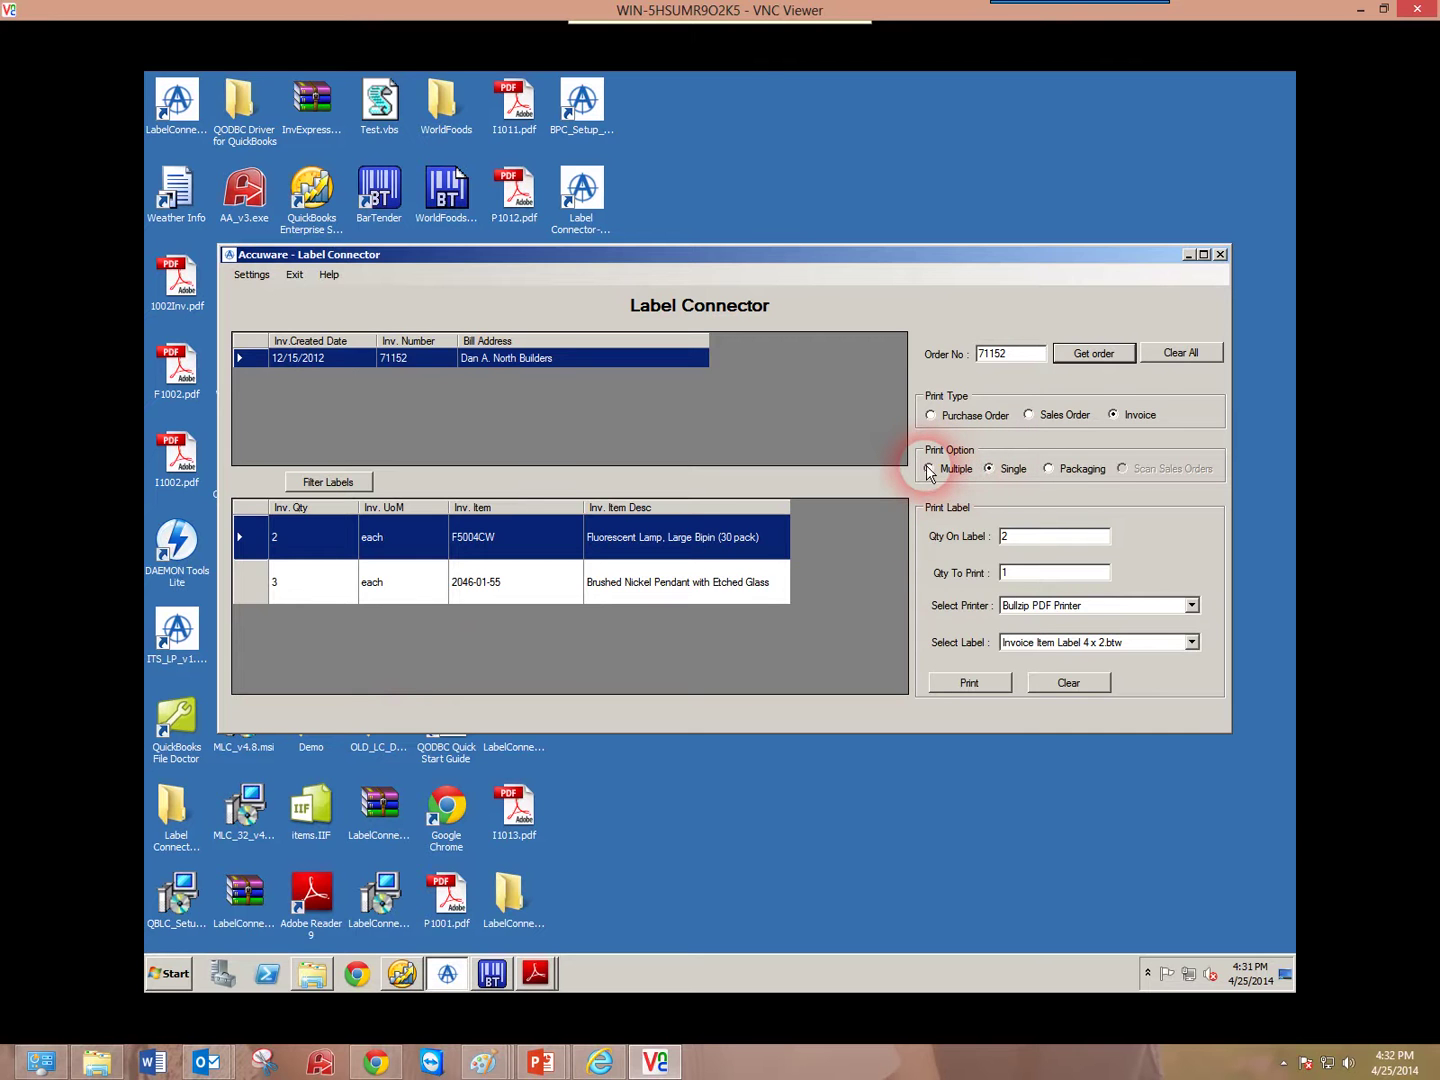
{"action": "left_click", "coordinate": [1077, 358]}
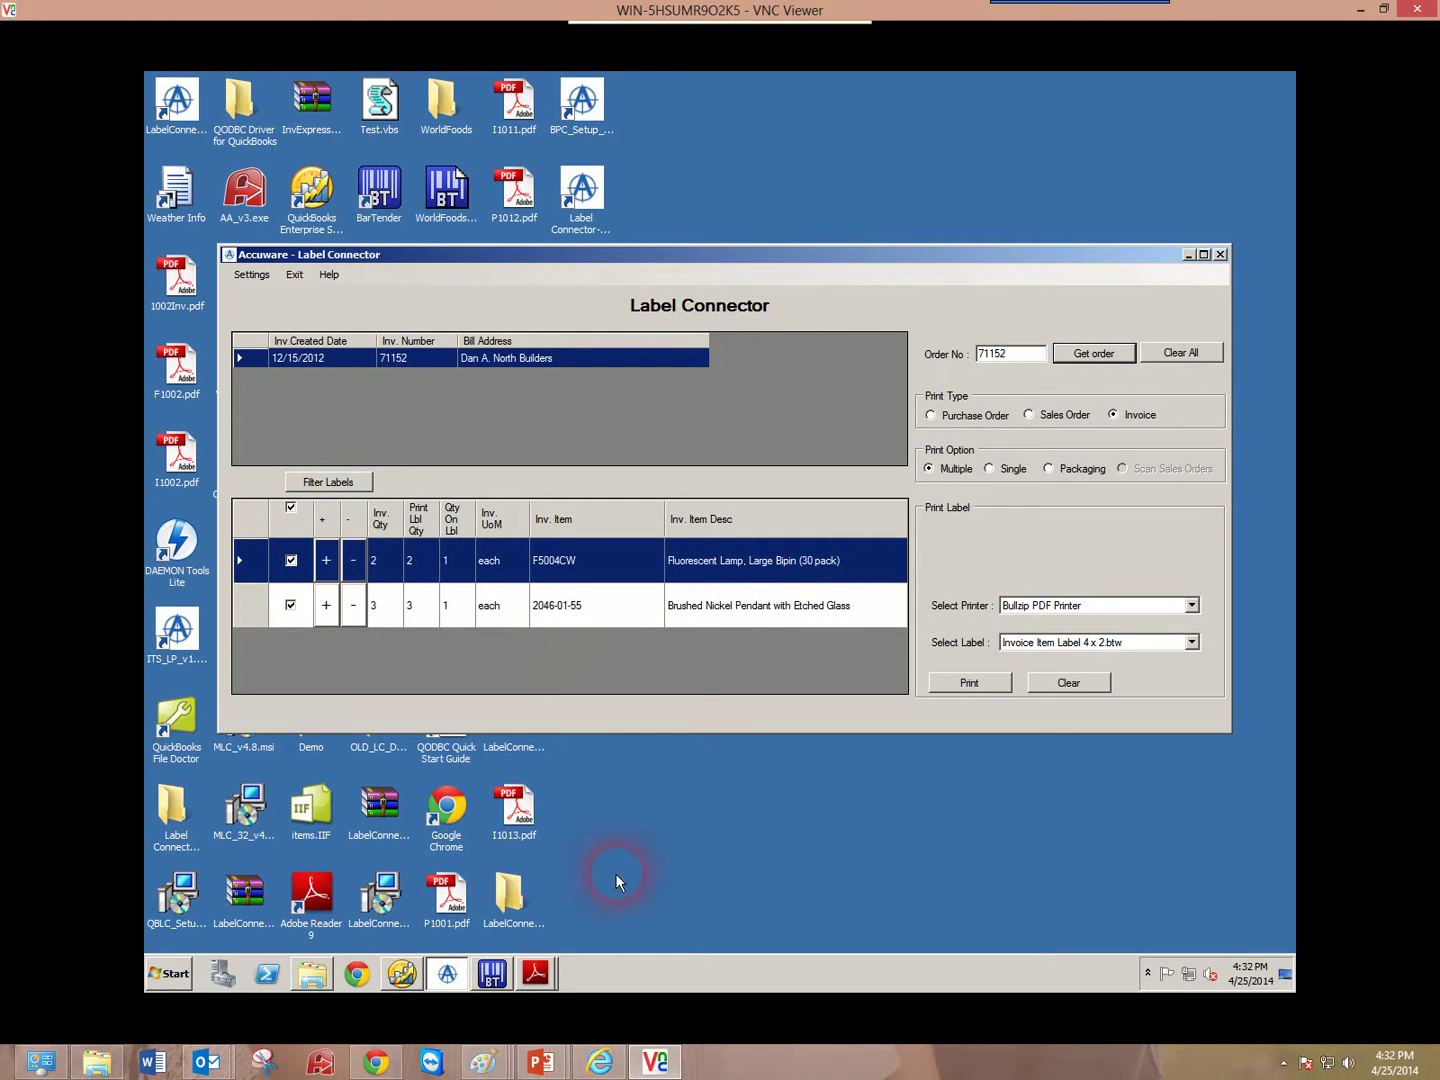
Bring up the Invoice Item Label 4 x 2 template and inspect its barcode field
{"action": "left_click", "coordinate": [489, 974]}
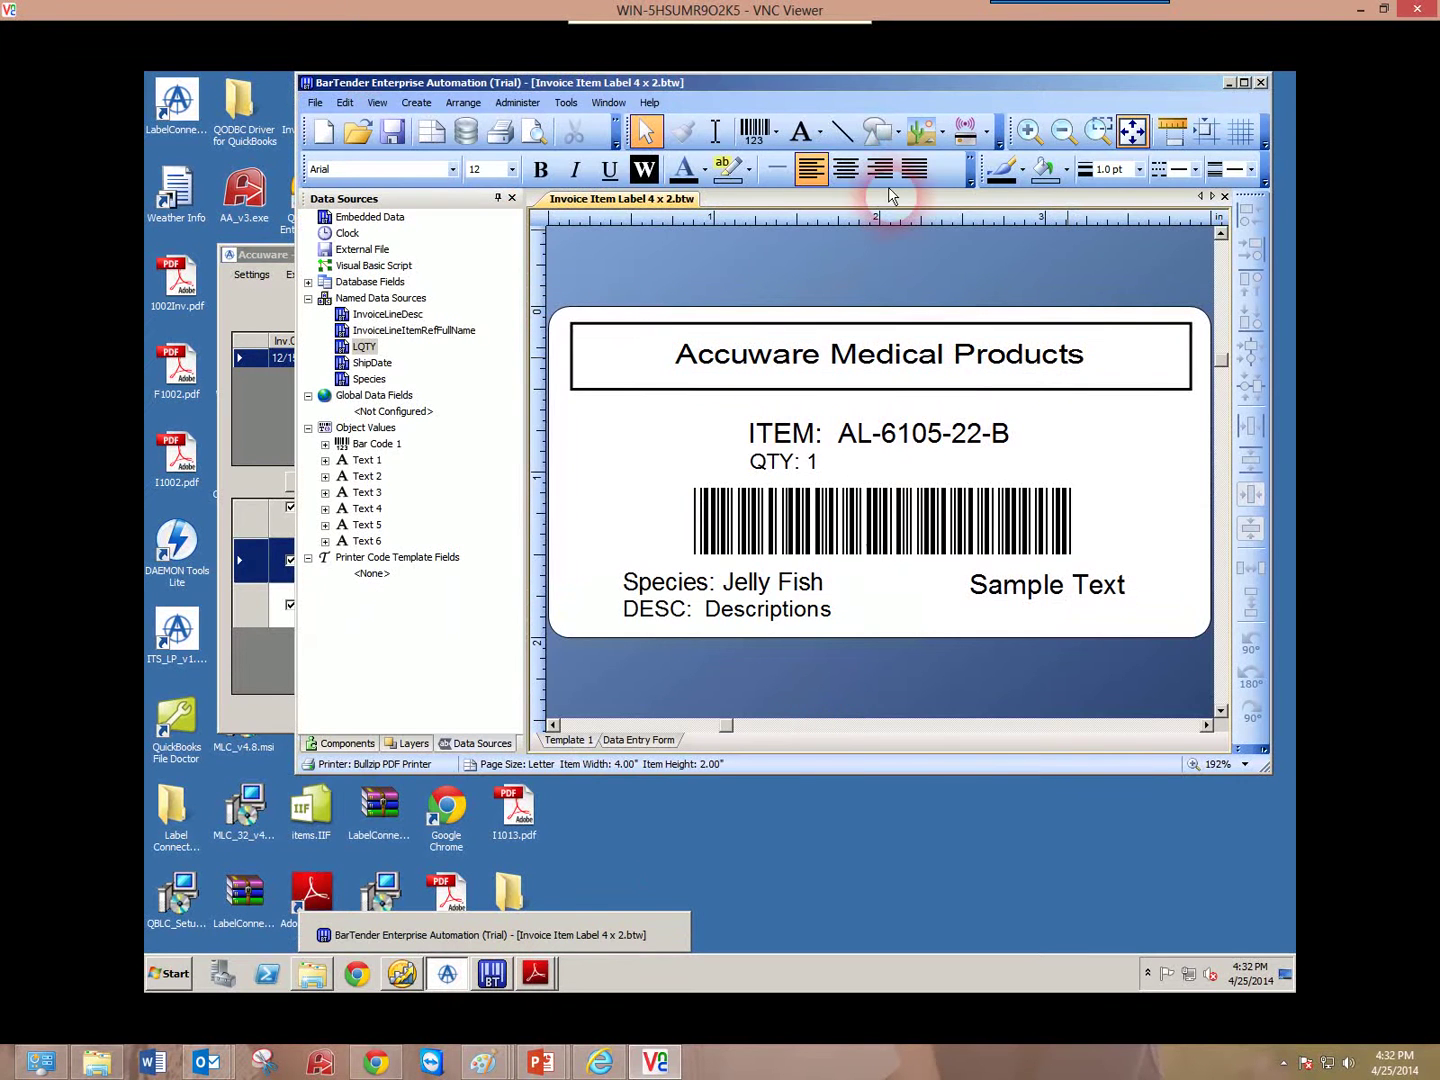
{"action": "left_click_drag", "start_coordinate": [775, 89], "coordinate": [726, 113]}
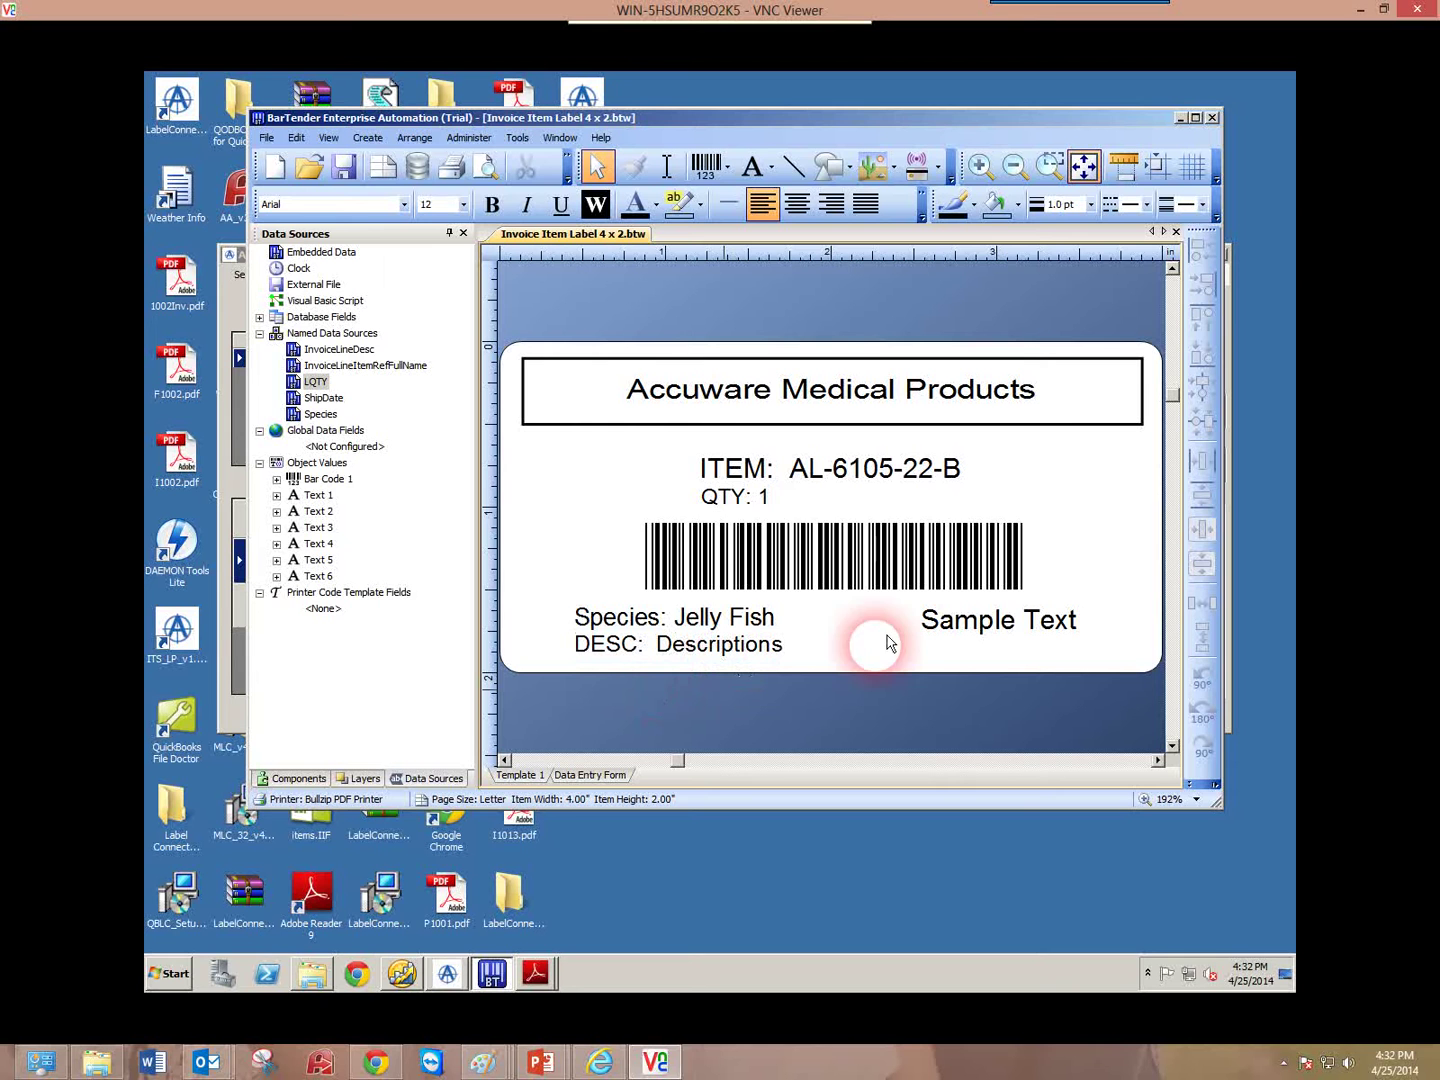
{"action": "left_click", "coordinate": [831, 563]}
{"action": "left_click", "coordinate": [619, 547]}
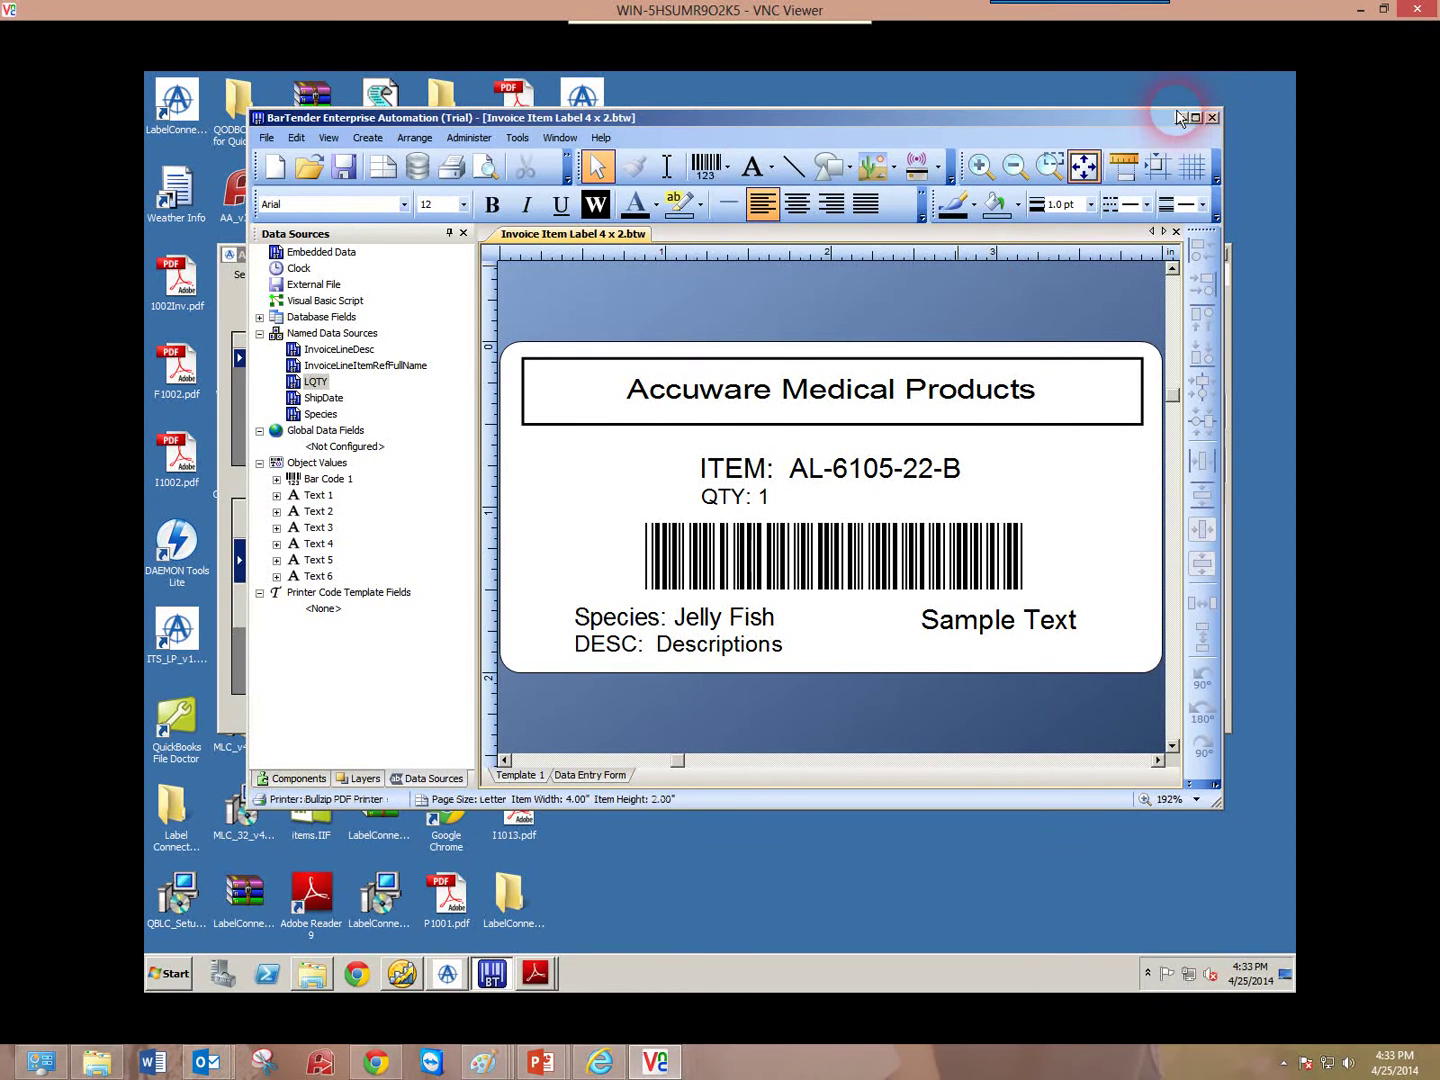
Select the Invoice Item Label 4 x 2.btw template in the connector
{"action": "left_click", "coordinate": [1179, 118]}
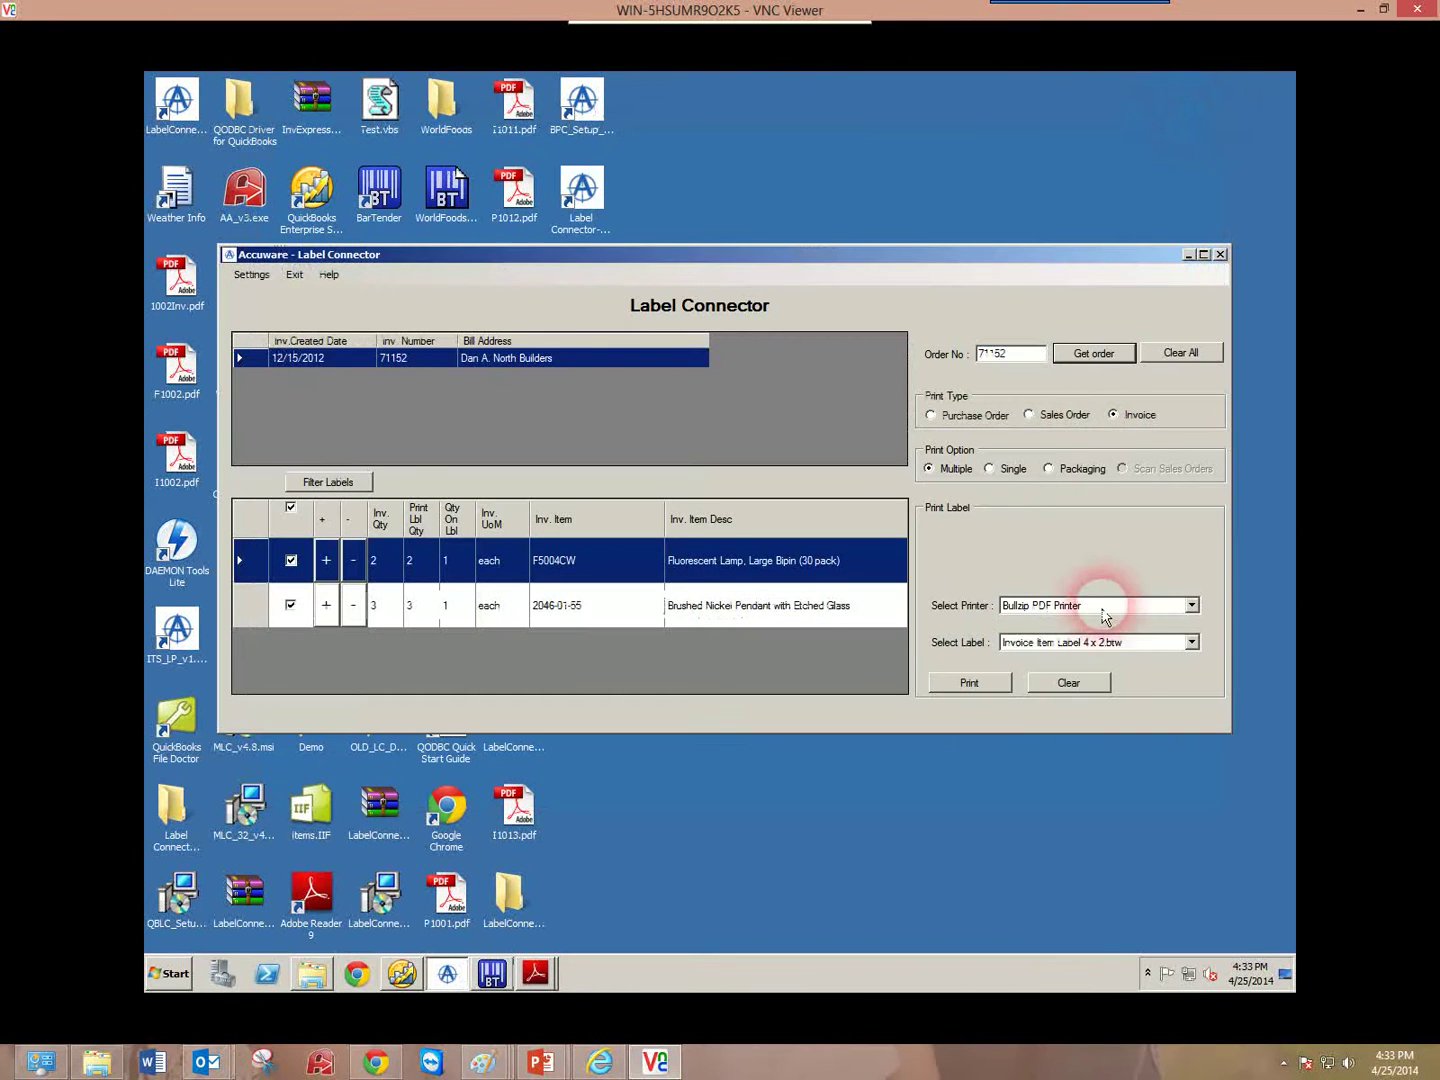
{"action": "left_click", "coordinate": [1191, 646]}
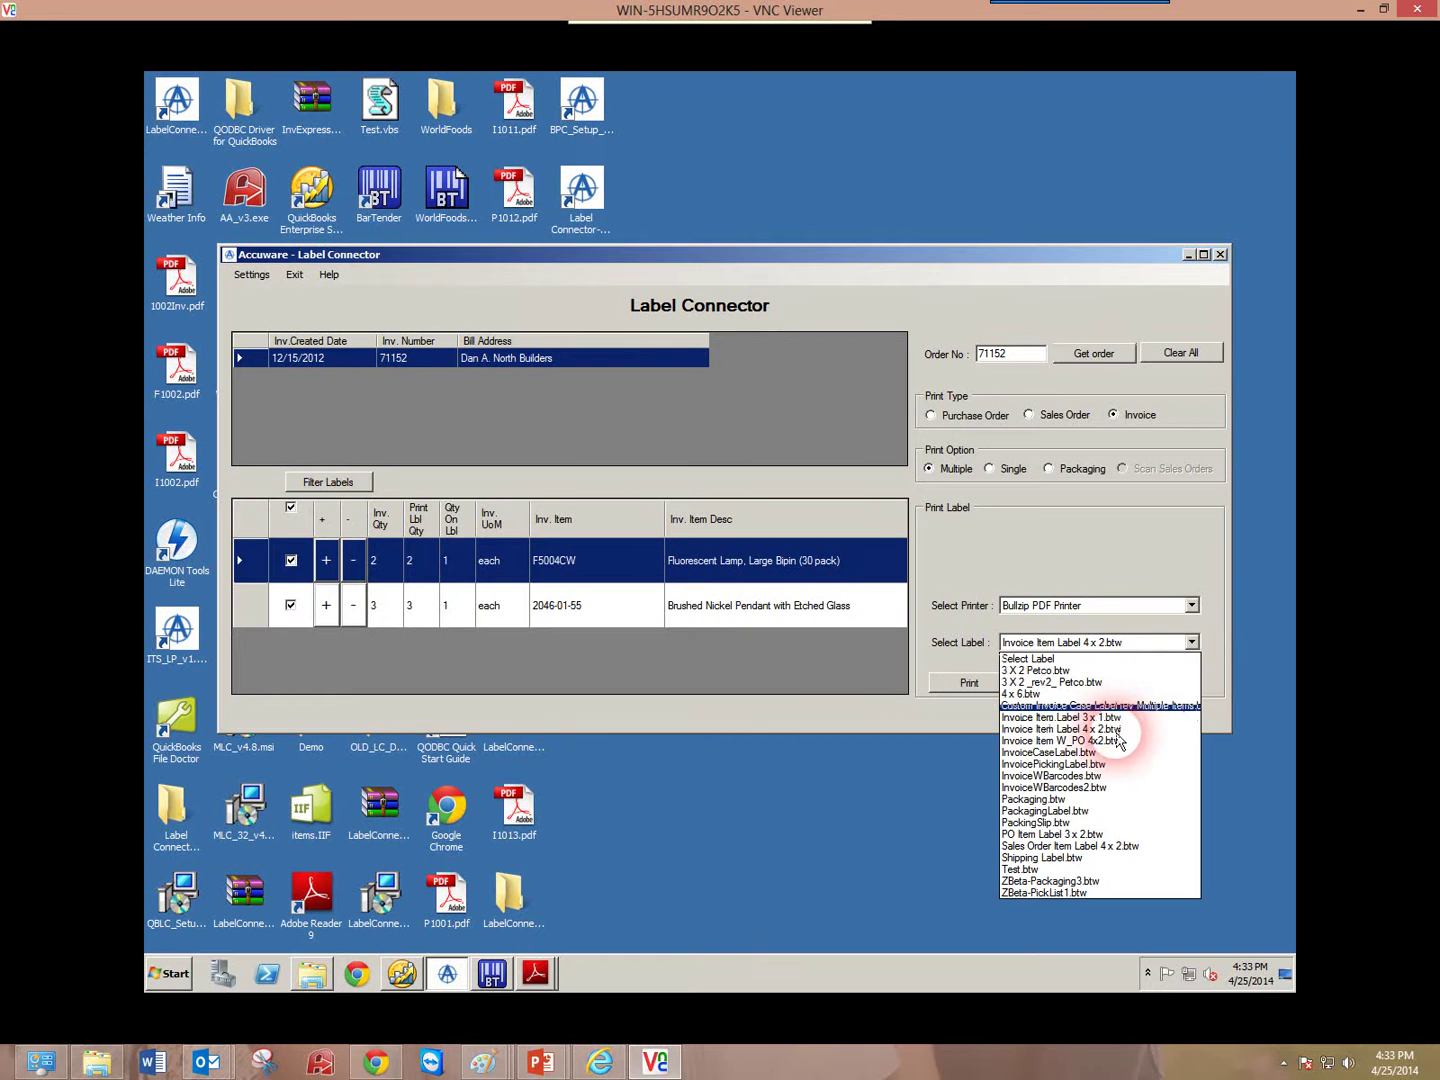
{"action": "left_click", "coordinate": [1103, 729]}
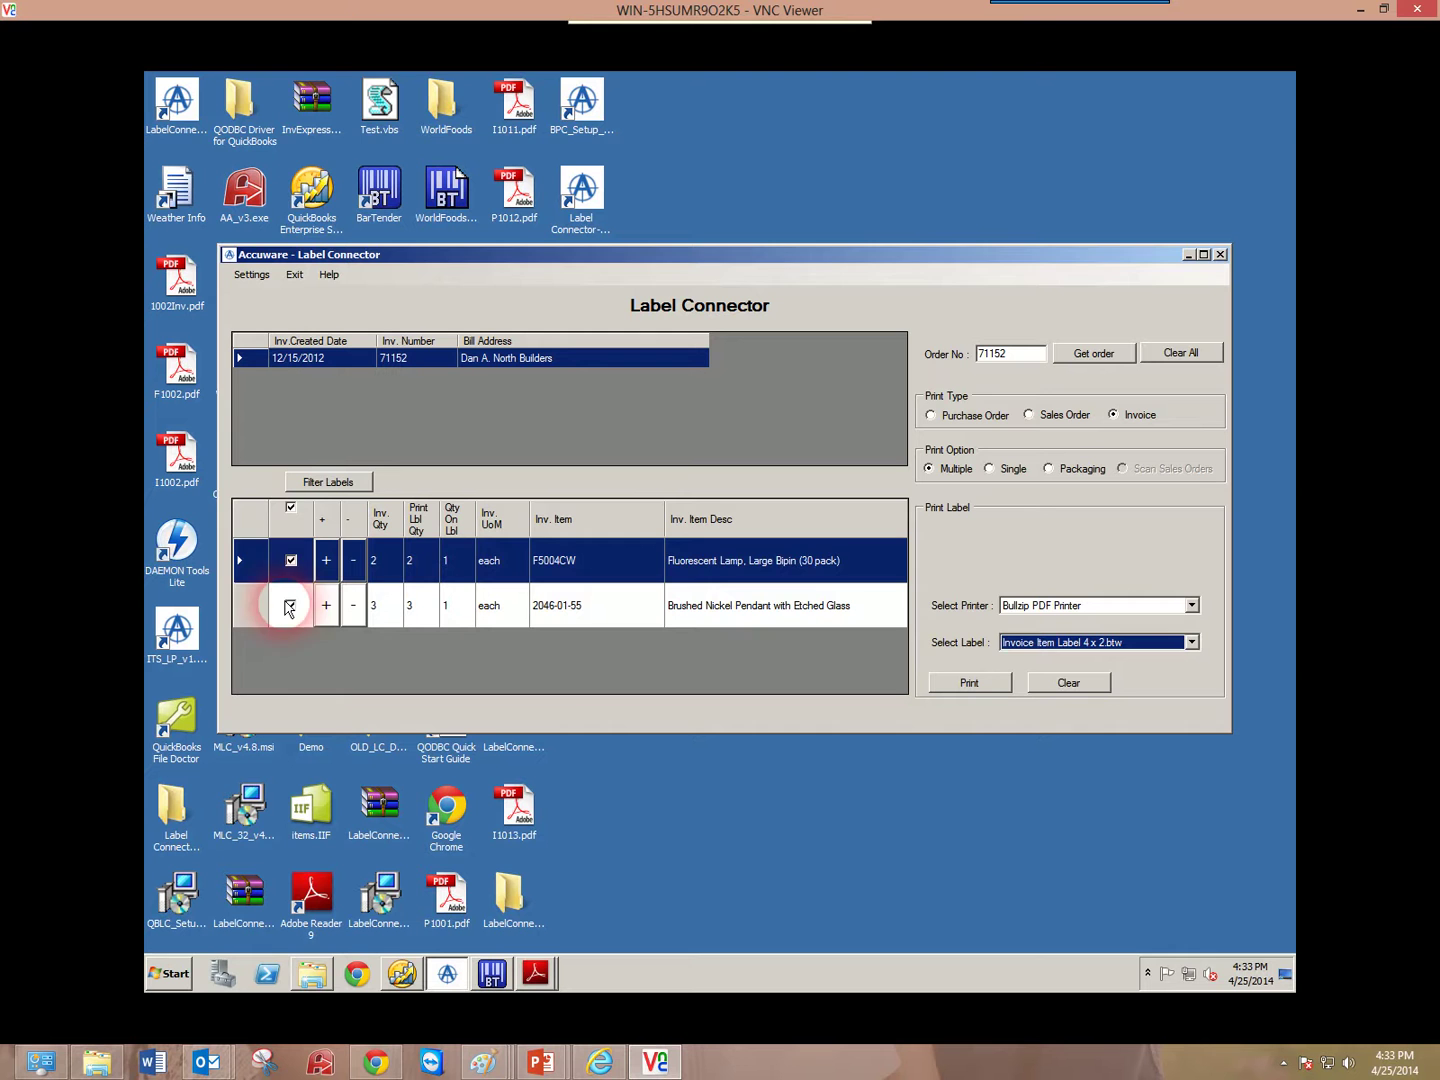
Print labels for only item F5004CW to the PDF printer
{"action": "left_click", "coordinate": [289, 556]}
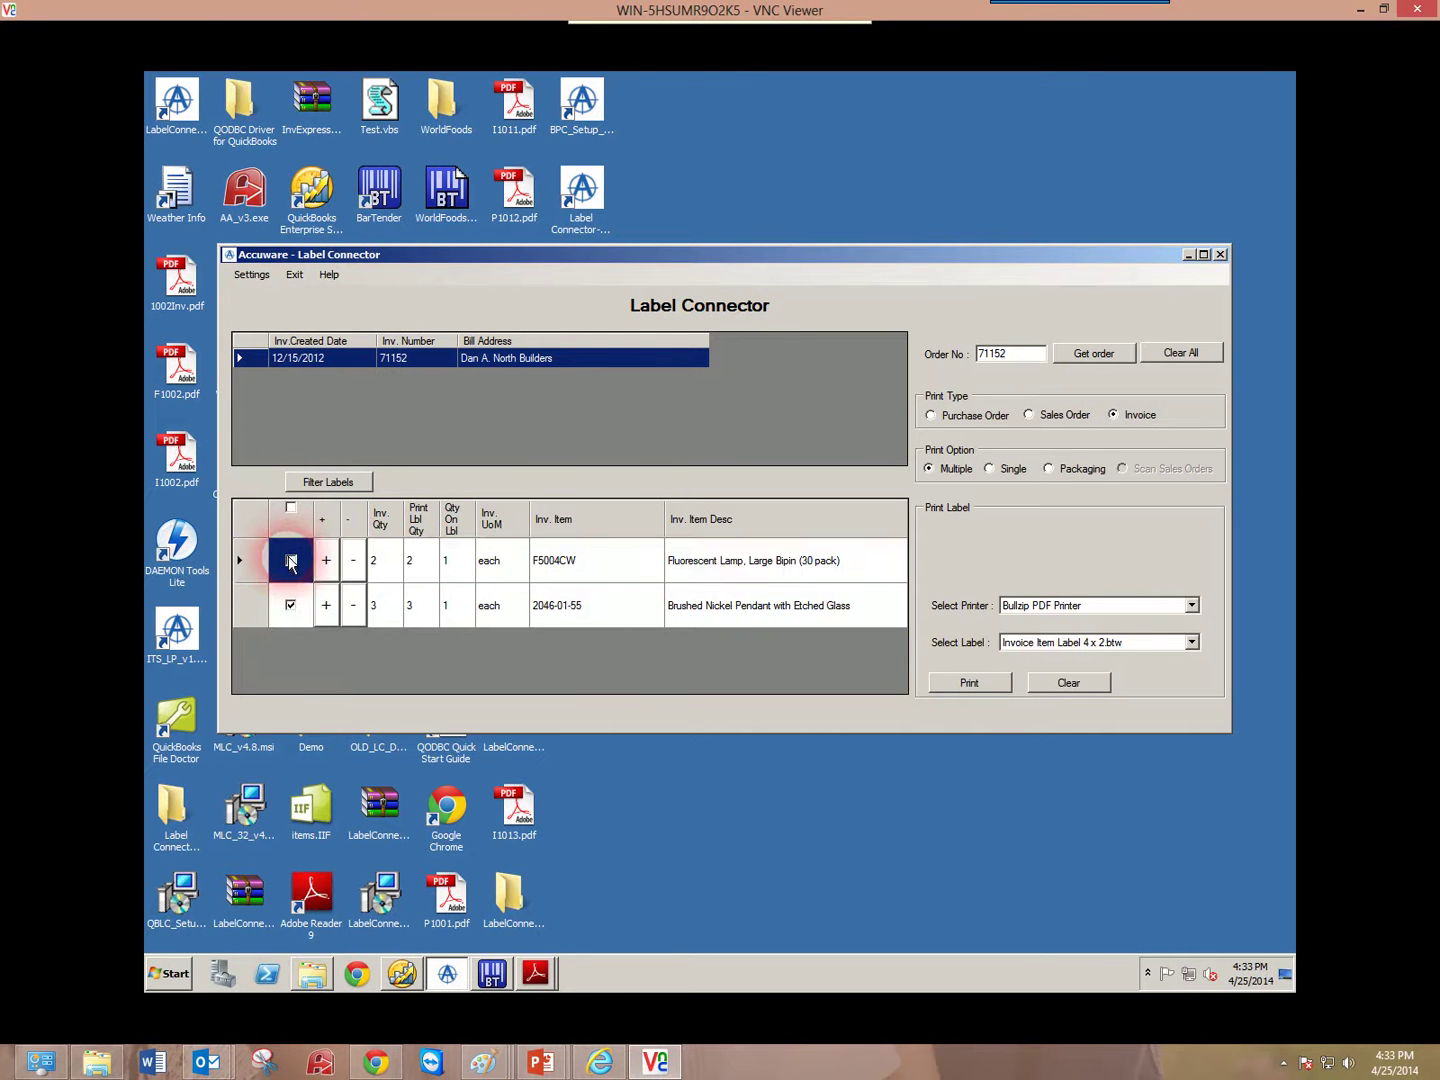
{"action": "left_click", "coordinate": [293, 607]}
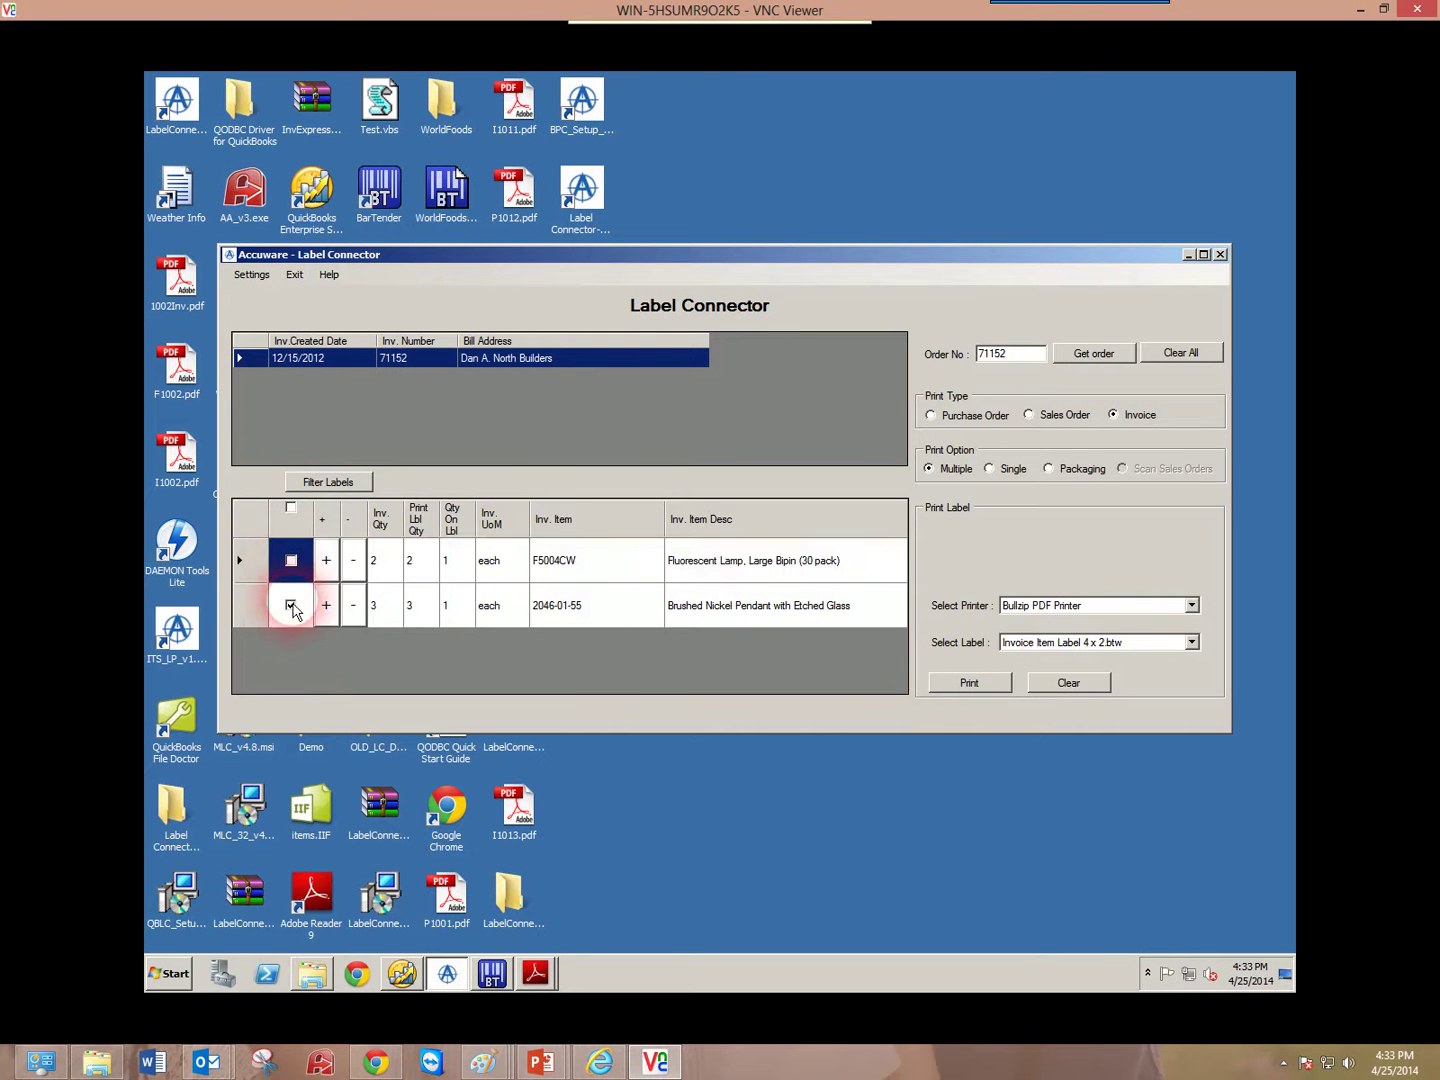
{"action": "left_click", "coordinate": [291, 559]}
{"action": "left_click", "coordinate": [970, 683]}
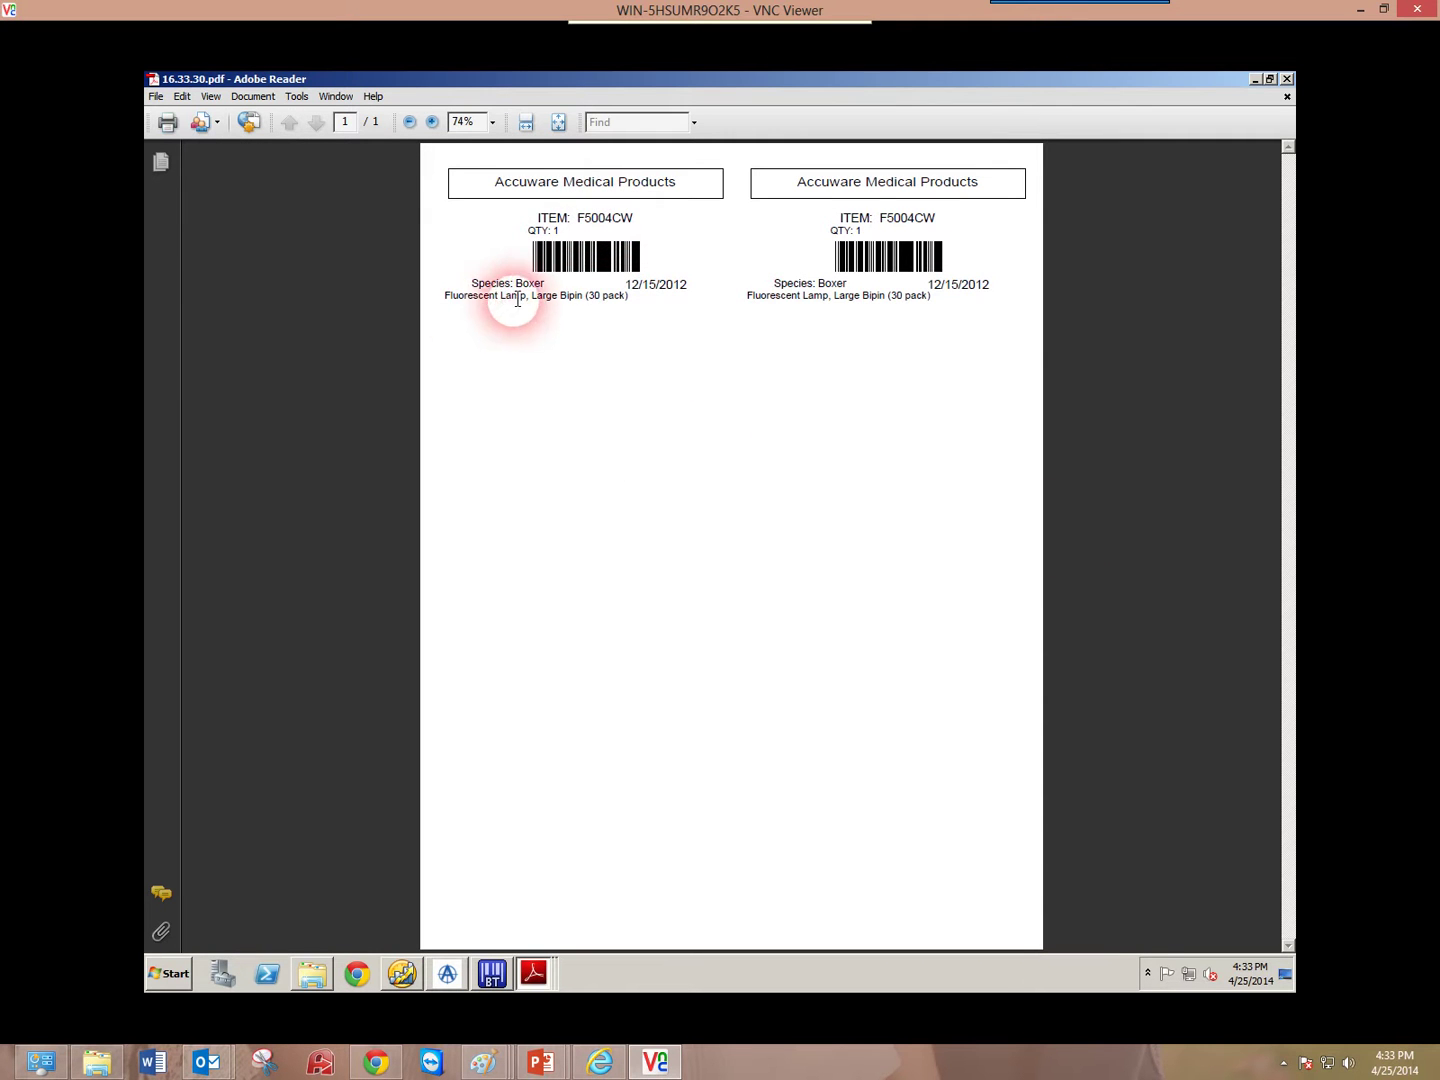
Select the species value 'Boxer' on the F5004CW labels in the PDF
{"action": "left_click", "coordinate": [518, 283]}
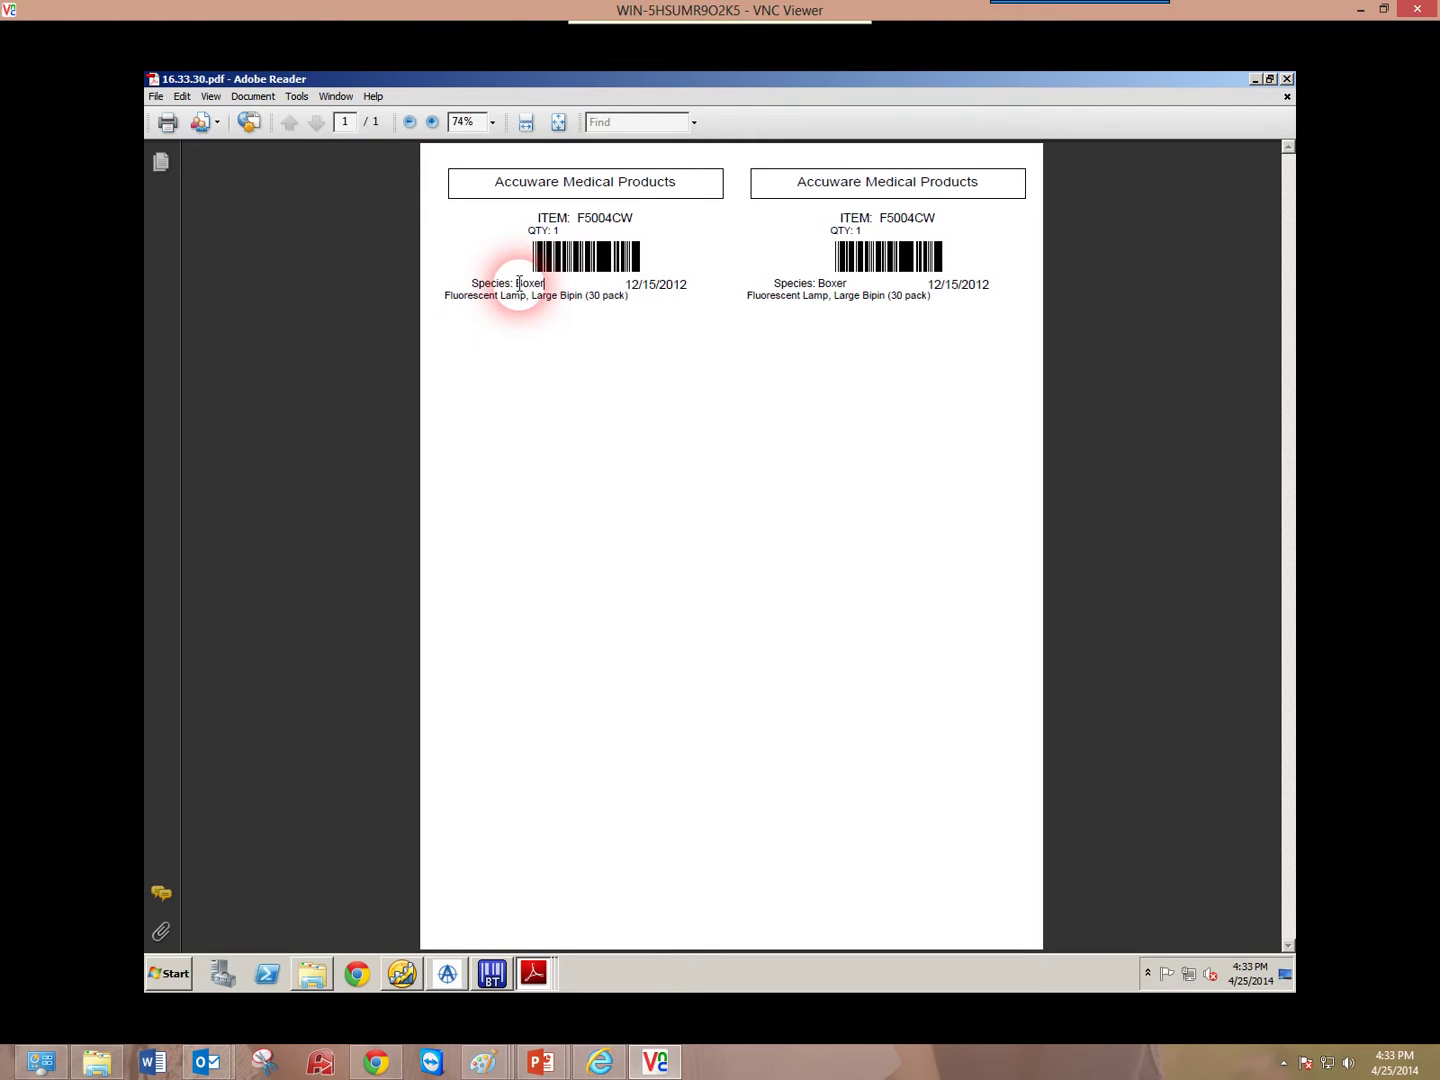
{"action": "double_click", "coordinate": [519, 283]}
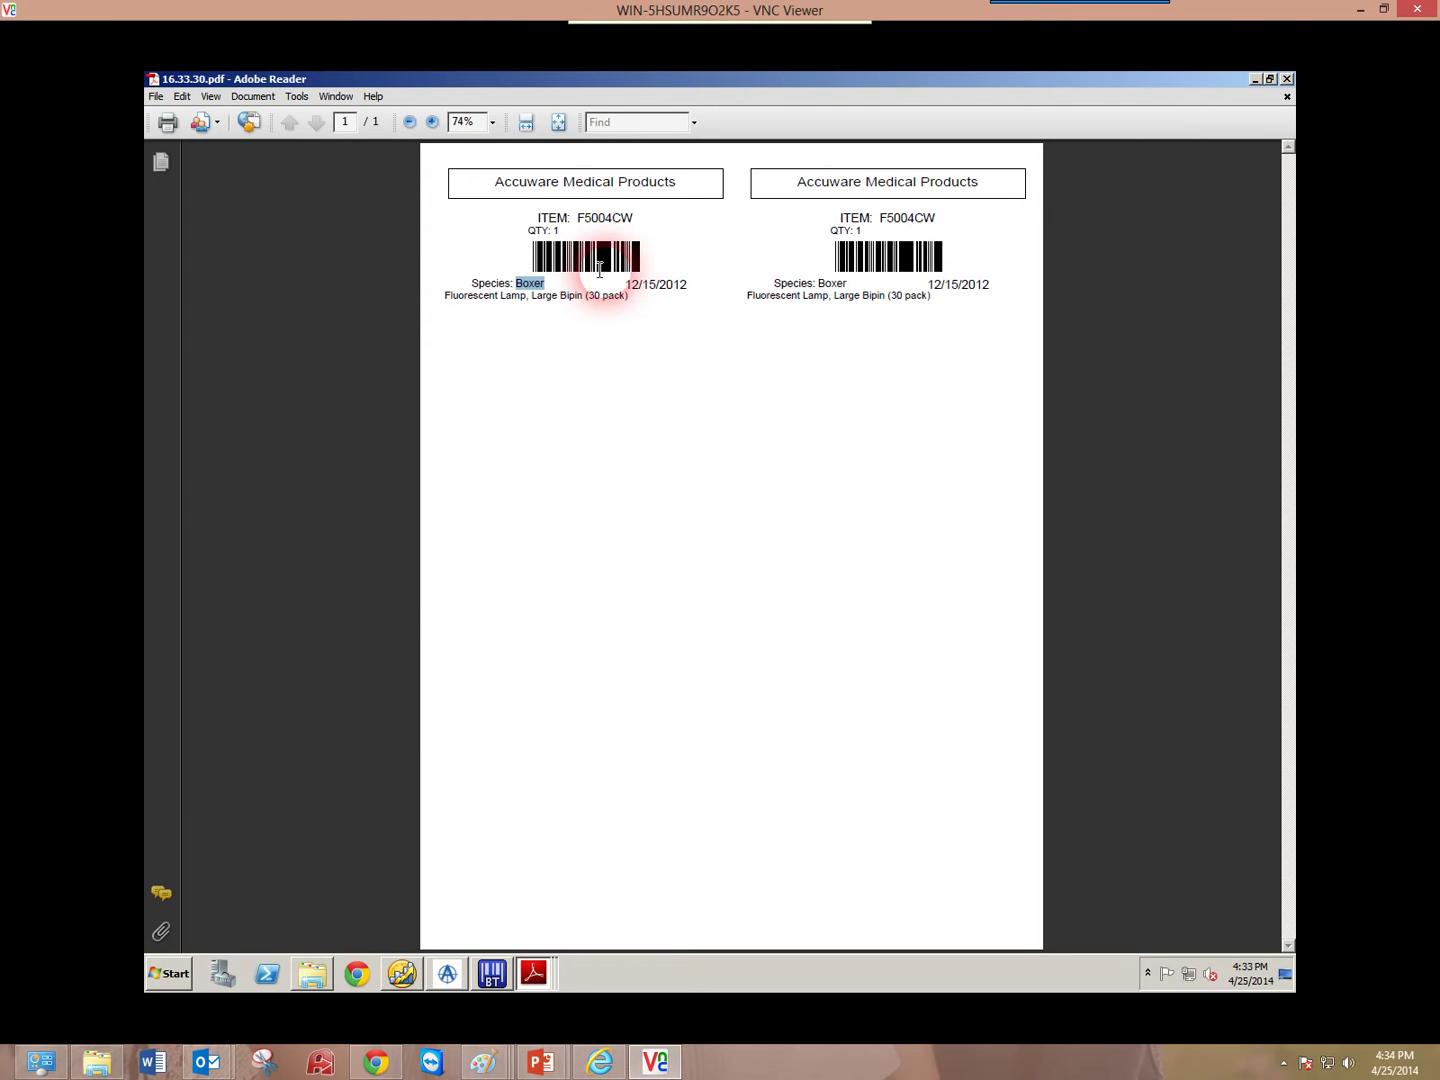
{"action": "left_click", "coordinate": [1255, 81]}
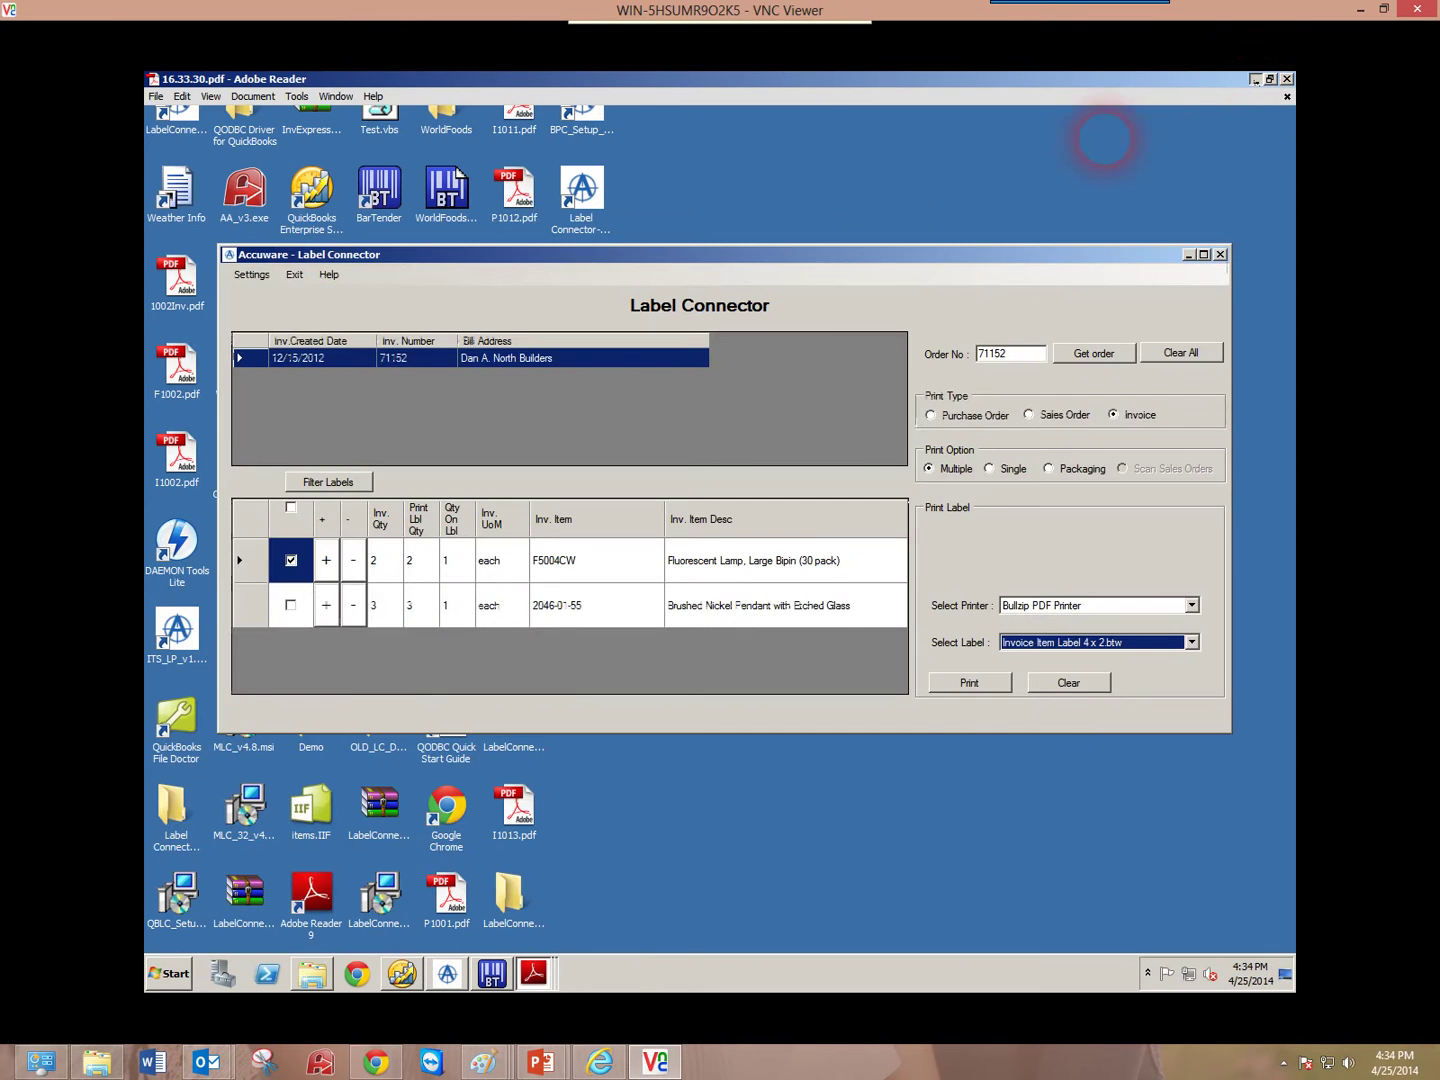